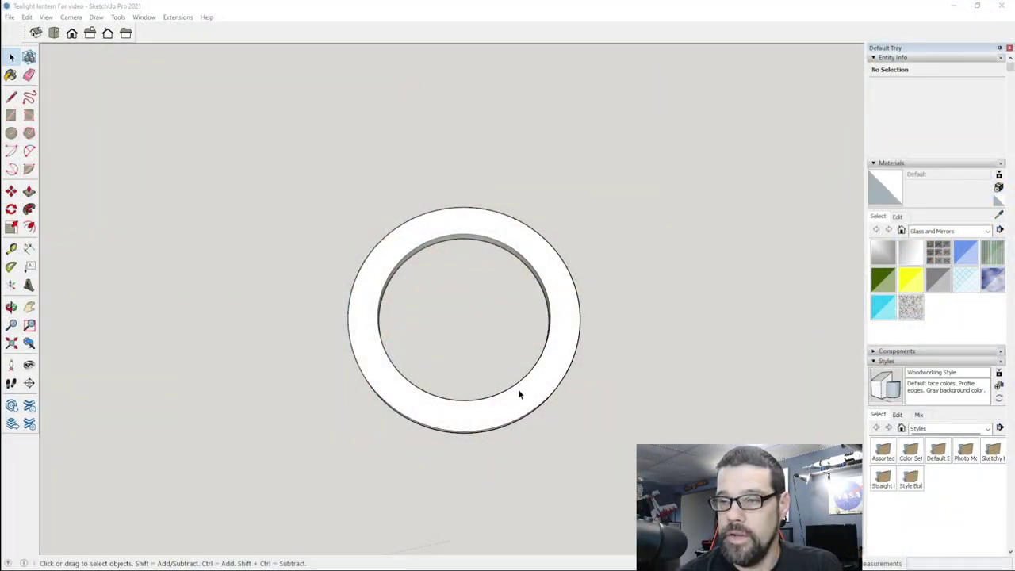
- Zoom in slightly and orbit the ring to show its thickness and hollow centre
{"action": "scroll", "coordinate": [519, 394], "scroll_direction": "up", "scroll_amount": 1}
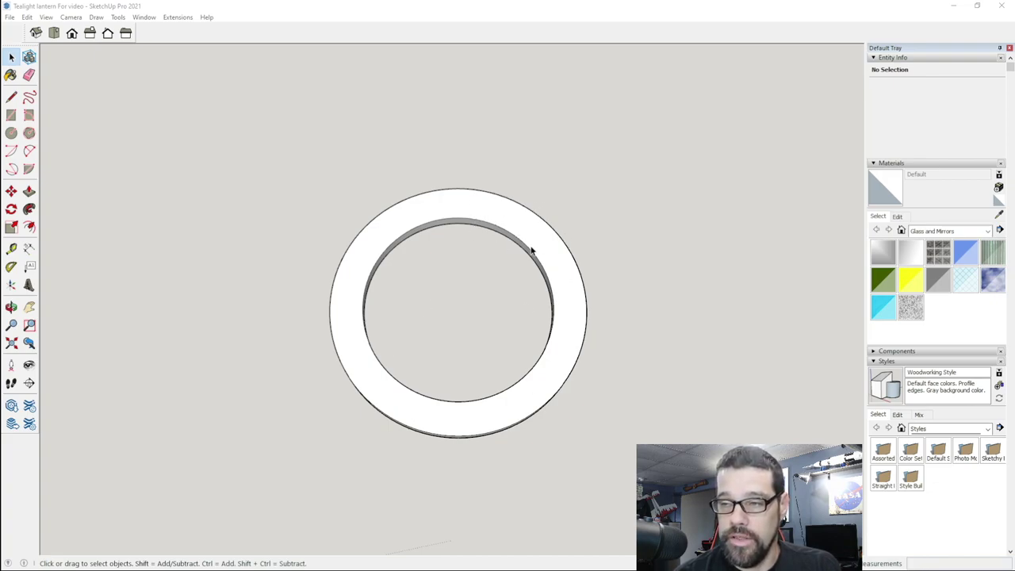
{"action": "middle_click_drag", "start_coordinate": [460, 284], "coordinate": [474, 238]}
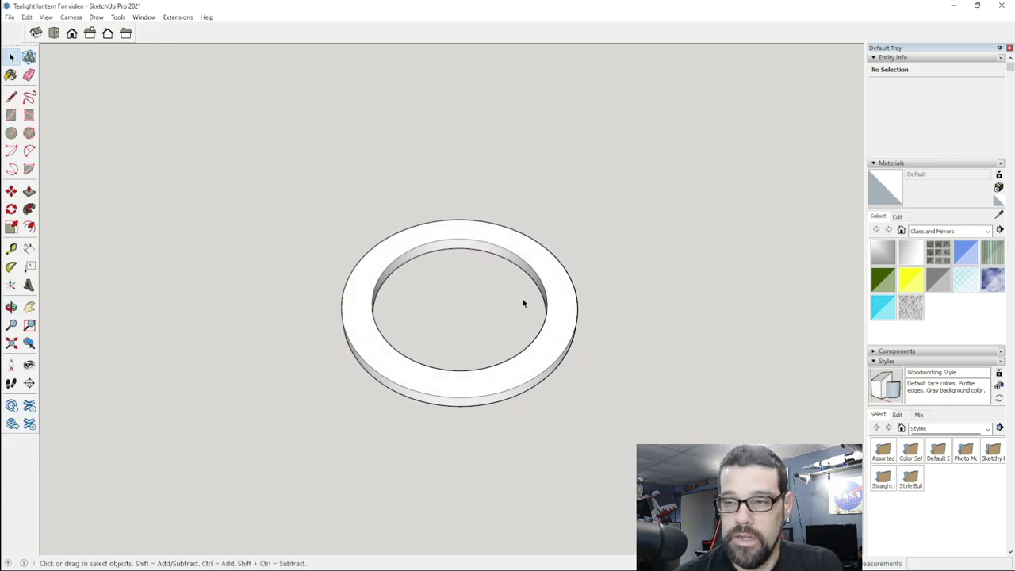
- Zoom out and back in, tilting the view to show the ring set into the rounded square plate
{"action": "middle_click_drag", "start_coordinate": [523, 301], "coordinate": [401, 336]}
{"action": "scroll", "coordinate": [501, 277], "scroll_direction": "down", "scroll_amount": 3}
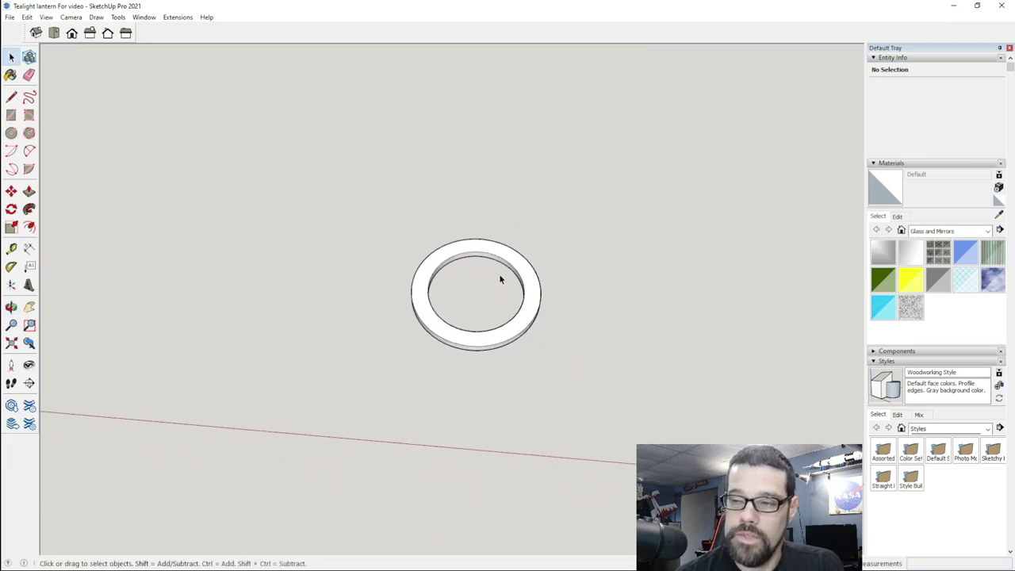
{"action": "scroll", "coordinate": [485, 286], "scroll_direction": "down", "scroll_amount": 4}
{"action": "scroll", "coordinate": [127, 269], "scroll_direction": "up", "scroll_amount": 5}
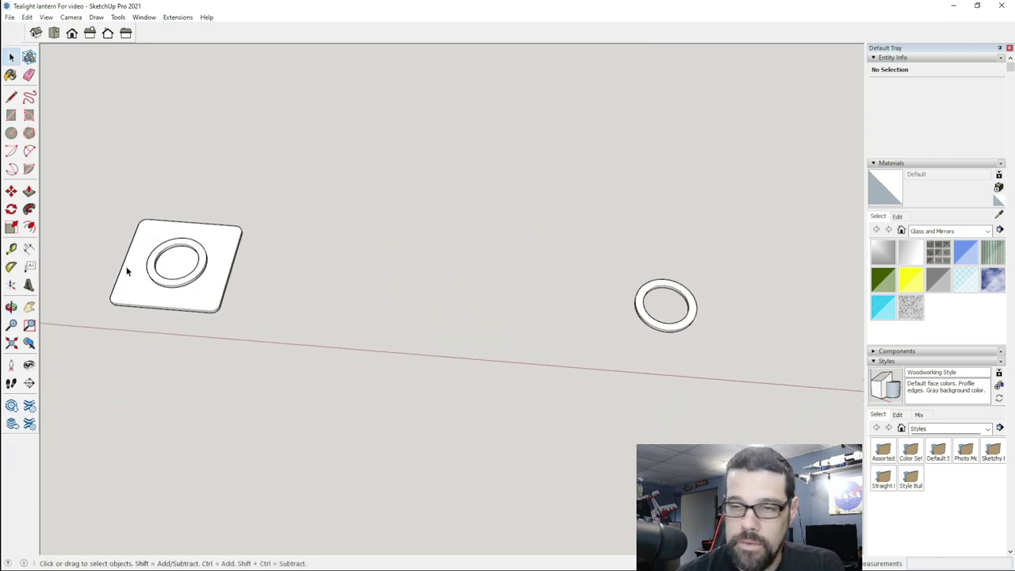
{"action": "scroll", "coordinate": [125, 285], "scroll_direction": "up", "scroll_amount": 3}
{"action": "middle_click_drag", "start_coordinate": [226, 292], "coordinate": [240, 307]}
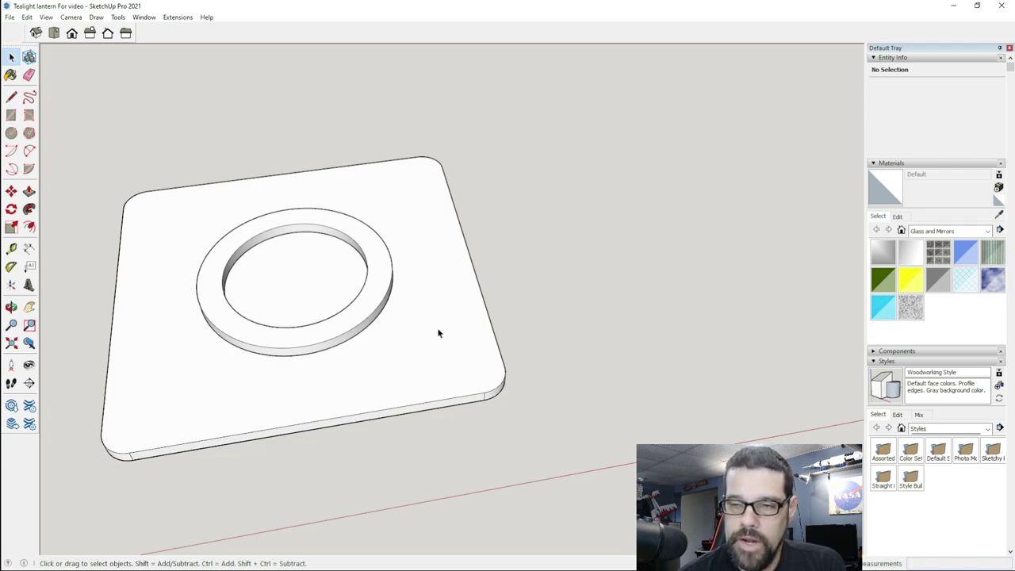
{"action": "scroll", "coordinate": [439, 332], "scroll_direction": "down", "scroll_amount": 8}
- Orbit around the finger-jointed lantern box from the side, front and below
{"action": "scroll", "coordinate": [593, 283], "scroll_direction": "down", "scroll_amount": 3}
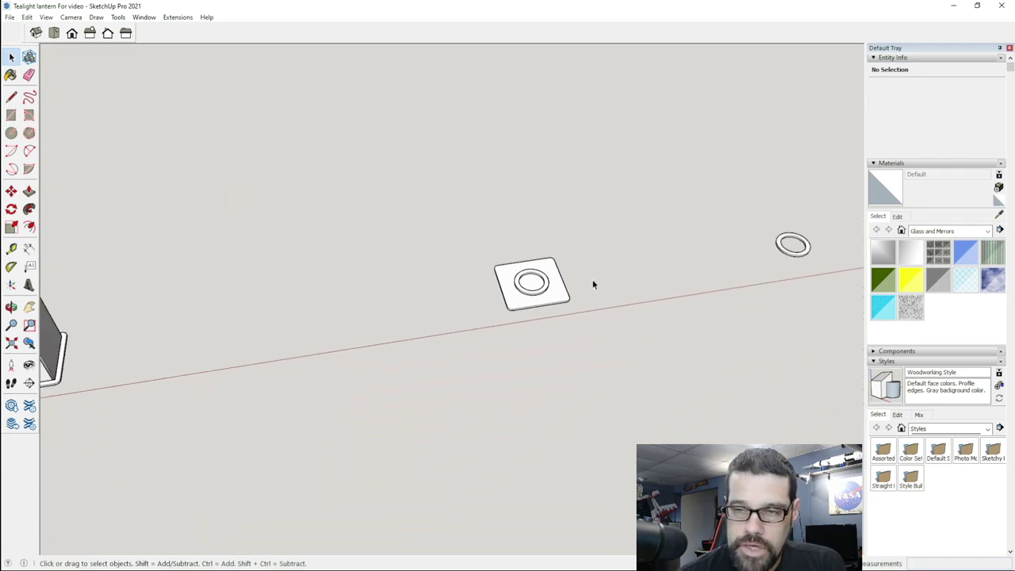
{"action": "scroll", "coordinate": [152, 333], "scroll_direction": "down", "scroll_amount": 2}
{"action": "scroll", "coordinate": [240, 337], "scroll_direction": "up", "scroll_amount": 4}
{"action": "scroll", "coordinate": [240, 336], "scroll_direction": "up", "scroll_amount": 5}
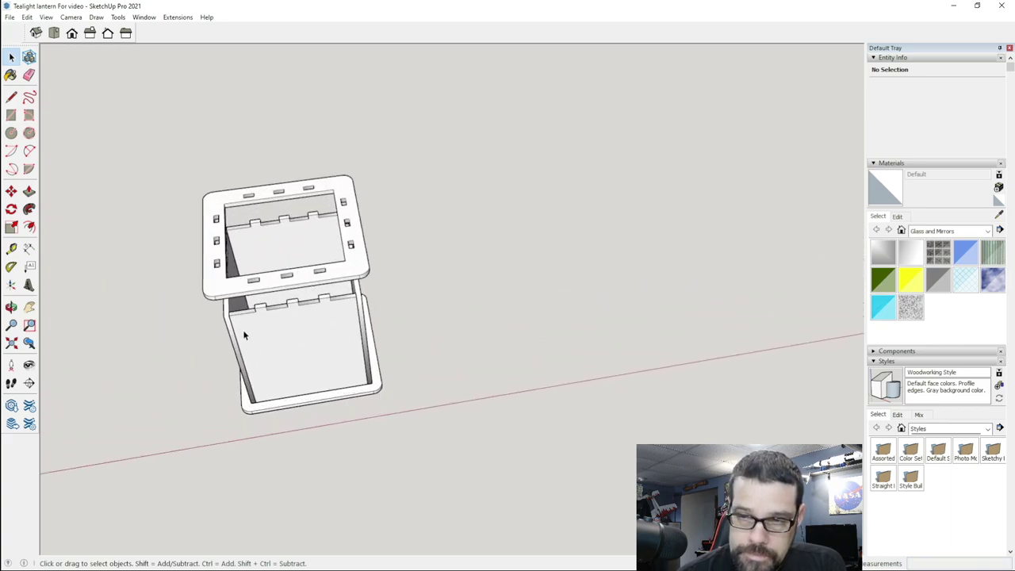
{"action": "mouse_move", "coordinate": [281, 322]}
{"action": "middle_mouse_down"}
{"action": "mouse_move", "coordinate": [357, 329]}
{"action": "mouse_move", "coordinate": [402, 319]}
{"action": "mouse_move", "coordinate": [310, 344]}
{"action": "mouse_move", "coordinate": [369, 362]}
{"action": "mouse_move", "coordinate": [249, 413]}
{"action": "middle_mouse_up"}
{"action": "scroll", "coordinate": [248, 413], "scroll_direction": "up", "scroll_amount": 2}
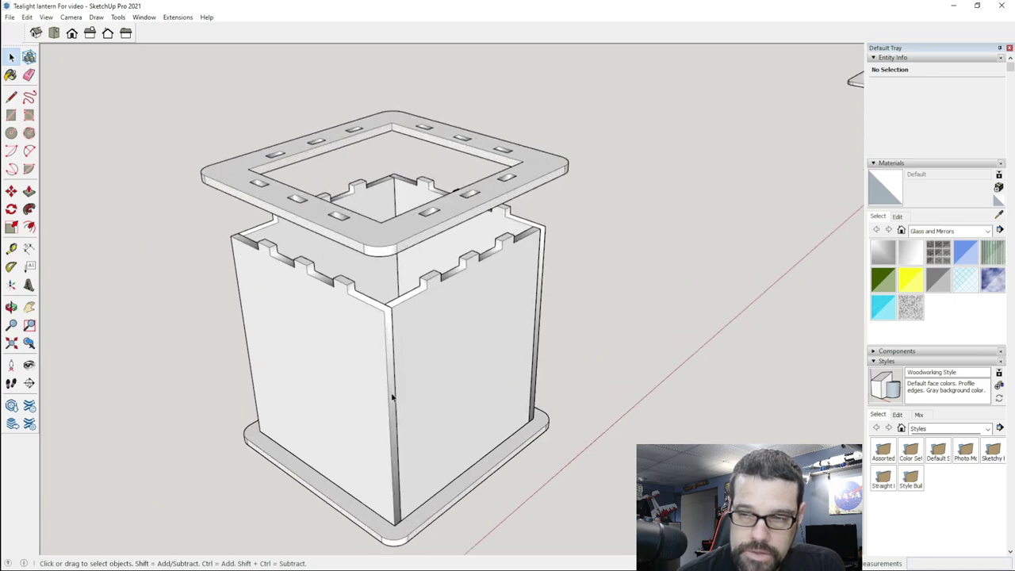
{"action": "mouse_move", "coordinate": [393, 397]}
{"action": "middle_mouse_down"}
{"action": "mouse_move", "coordinate": [404, 385]}
{"action": "mouse_move", "coordinate": [376, 328]}
{"action": "middle_mouse_up"}
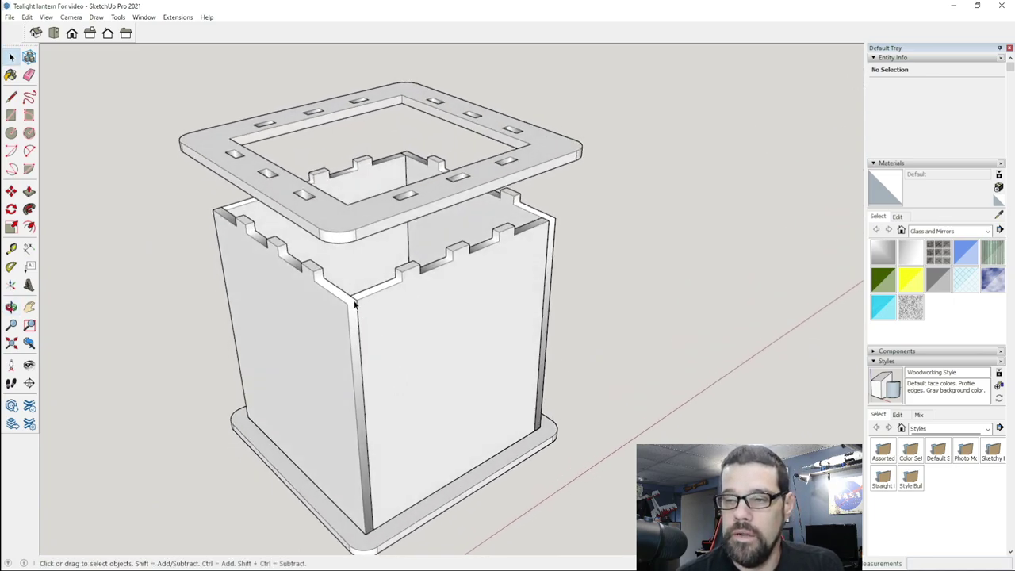
{"action": "mouse_move", "coordinate": [440, 307]}
{"action": "middle_mouse_down"}
{"action": "mouse_move", "coordinate": [396, 312]}
{"action": "mouse_move", "coordinate": [392, 292]}
{"action": "middle_mouse_up"}
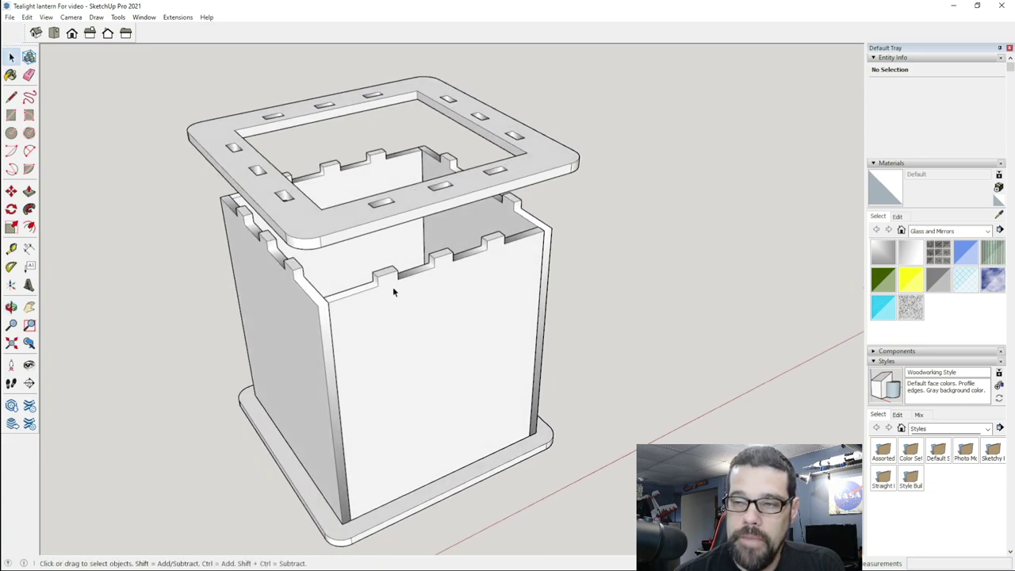
{"action": "scroll", "coordinate": [387, 273], "scroll_direction": "up", "scroll_amount": 2}
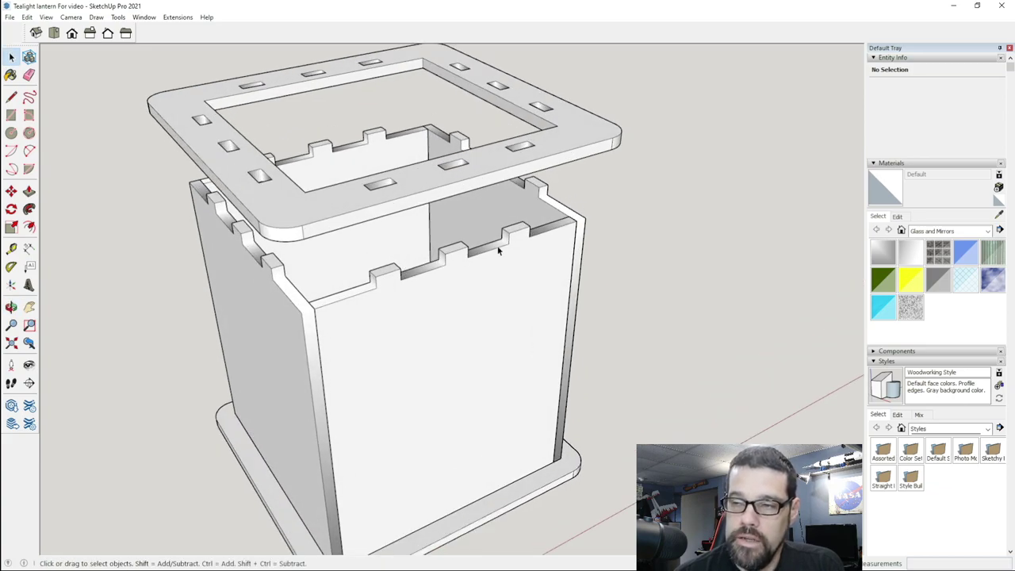
{"action": "mouse_move", "coordinate": [242, 299]}
{"action": "middle_mouse_down"}
{"action": "mouse_move", "coordinate": [351, 266]}
{"action": "mouse_move", "coordinate": [344, 543]}
{"action": "mouse_move", "coordinate": [383, 500]}
{"action": "middle_mouse_up"}
{"action": "mouse_move", "coordinate": [370, 189]}
{"action": "middle_mouse_down"}
{"action": "mouse_move", "coordinate": [403, 407]}
{"action": "mouse_move", "coordinate": [374, 31]}
{"action": "mouse_move", "coordinate": [331, 338]}
{"action": "mouse_move", "coordinate": [381, 444]}
{"action": "mouse_move", "coordinate": [424, 345]}
{"action": "mouse_move", "coordinate": [431, 396]}
{"action": "mouse_move", "coordinate": [401, 367]}
{"action": "mouse_move", "coordinate": [451, 84]}
{"action": "mouse_move", "coordinate": [190, 228]}
{"action": "middle_mouse_up"}
- Circle the lid and box, then zoom out toward the carved lantern
{"action": "scroll", "coordinate": [418, 277], "scroll_direction": "down", "scroll_amount": 3}
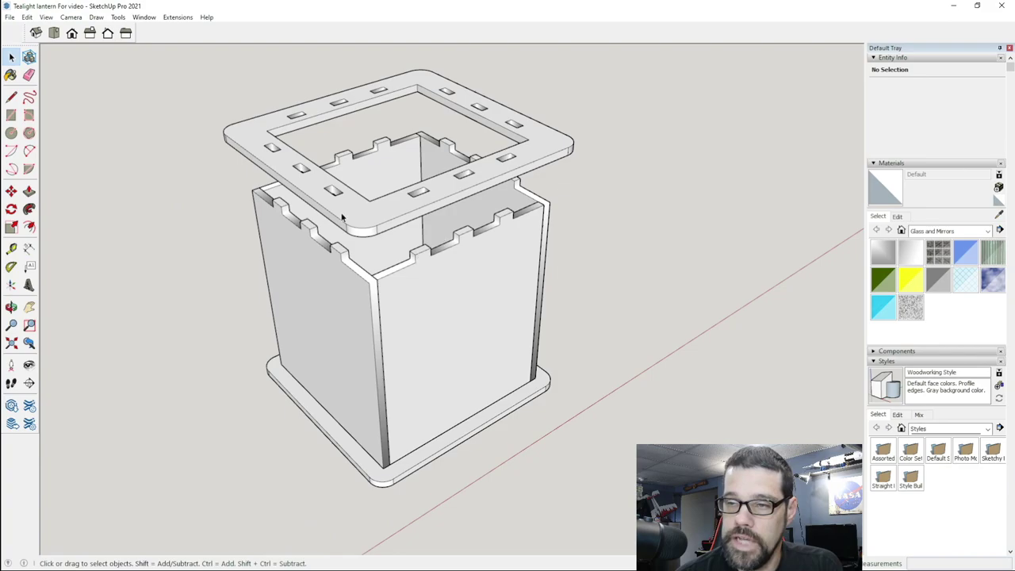
{"action": "middle_click_drag", "start_coordinate": [409, 366], "coordinate": [418, 329]}
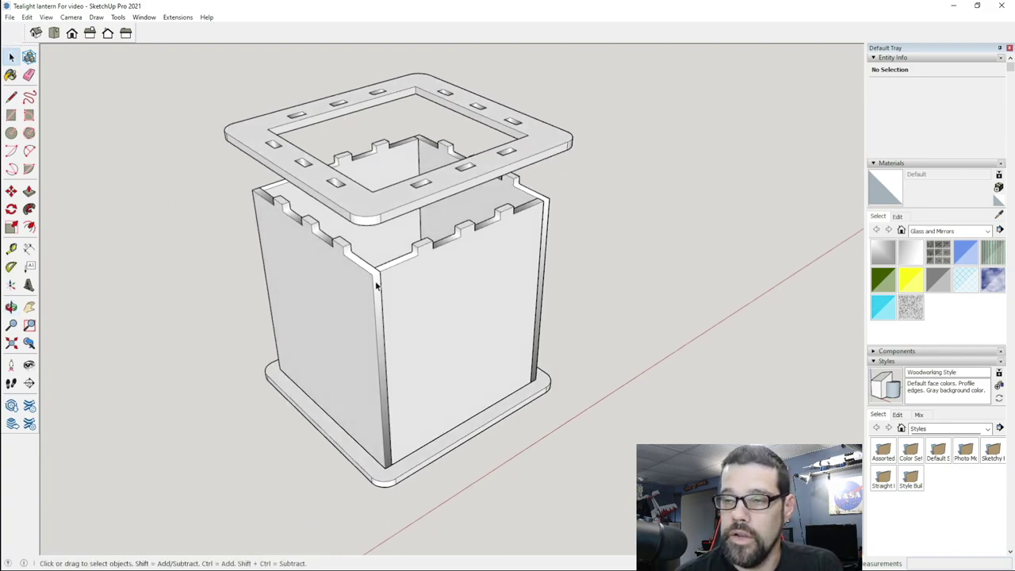
{"action": "mouse_move", "coordinate": [433, 356]}
{"action": "middle_mouse_down"}
{"action": "mouse_move", "coordinate": [439, 341]}
{"action": "mouse_move", "coordinate": [427, 343]}
{"action": "middle_mouse_up"}
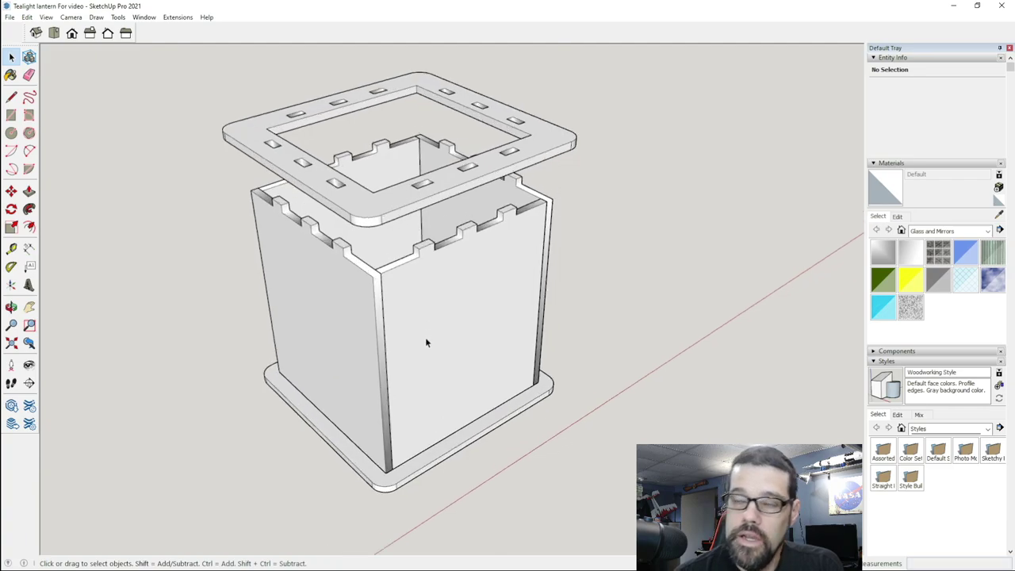
{"action": "scroll", "coordinate": [514, 214], "scroll_direction": "down", "scroll_amount": 2}
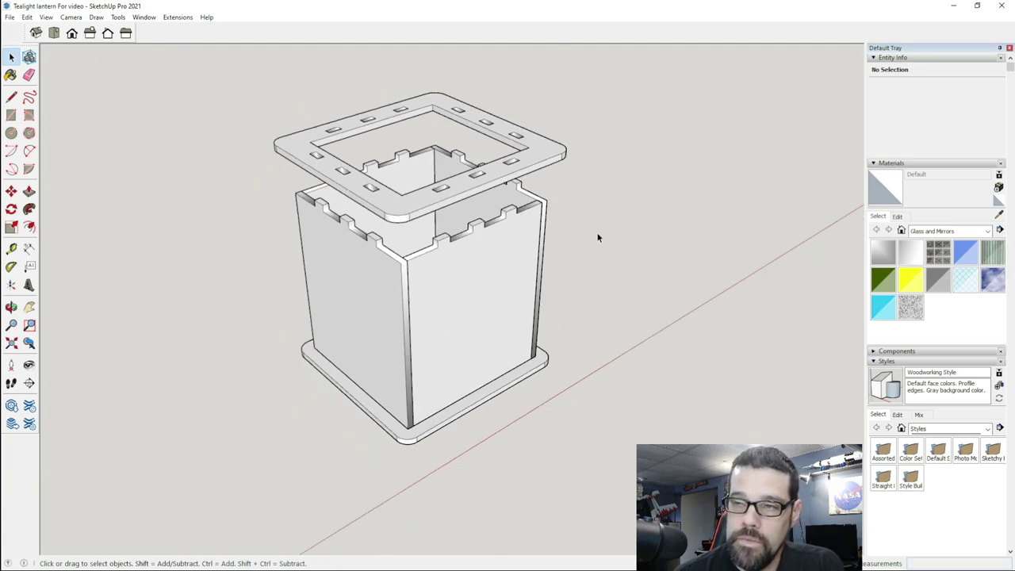
{"action": "middle_click_drag", "start_coordinate": [598, 237], "coordinate": [467, 267]}
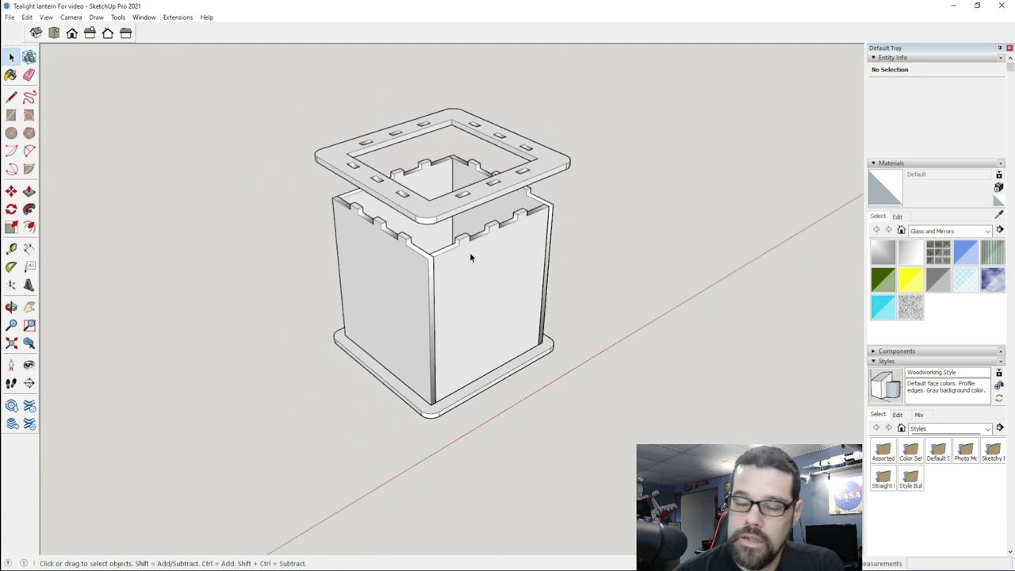
{"action": "scroll", "coordinate": [469, 253], "scroll_direction": "down", "scroll_amount": 6}
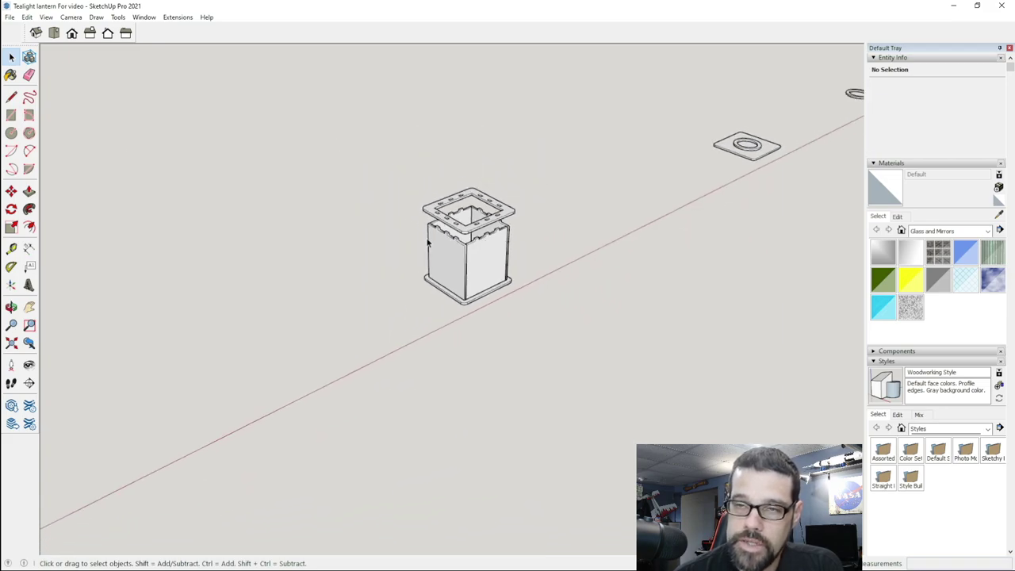
{"action": "scroll", "coordinate": [426, 243], "scroll_direction": "down", "scroll_amount": 4}
{"action": "scroll", "coordinate": [203, 356], "scroll_direction": "up", "scroll_amount": 4}
- Zoom in on the carved lantern and orbit until the snowman cutout faces the front
{"action": "scroll", "coordinate": [332, 254], "scroll_direction": "up", "scroll_amount": 3}
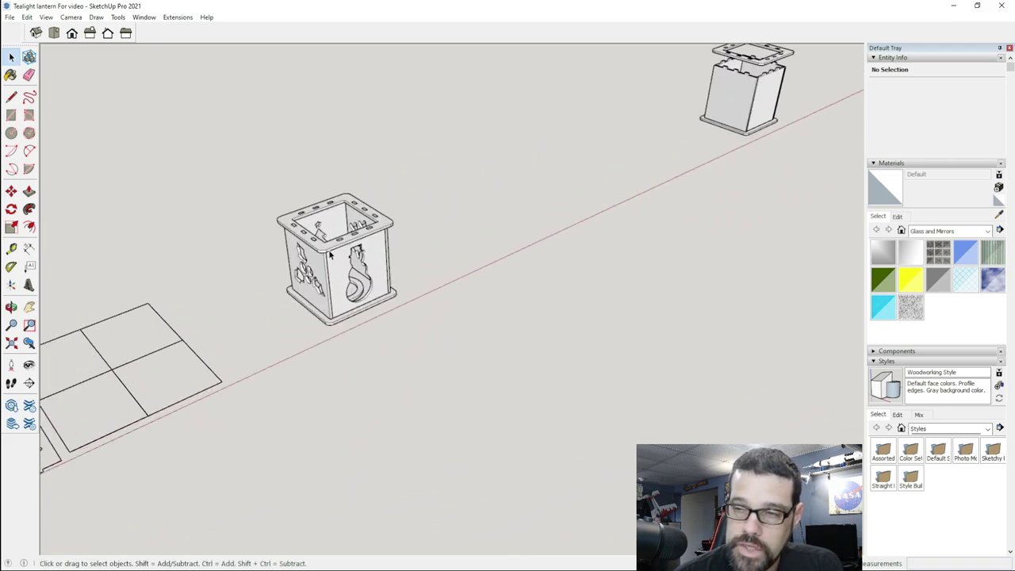
{"action": "scroll", "coordinate": [331, 253], "scroll_direction": "up", "scroll_amount": 5}
{"action": "middle_click_drag", "start_coordinate": [322, 391], "coordinate": [550, 290]}
{"action": "middle_click_drag", "start_coordinate": [91, 419], "coordinate": [333, 414]}
{"action": "scroll", "coordinate": [327, 471], "scroll_direction": "up", "scroll_amount": 2}
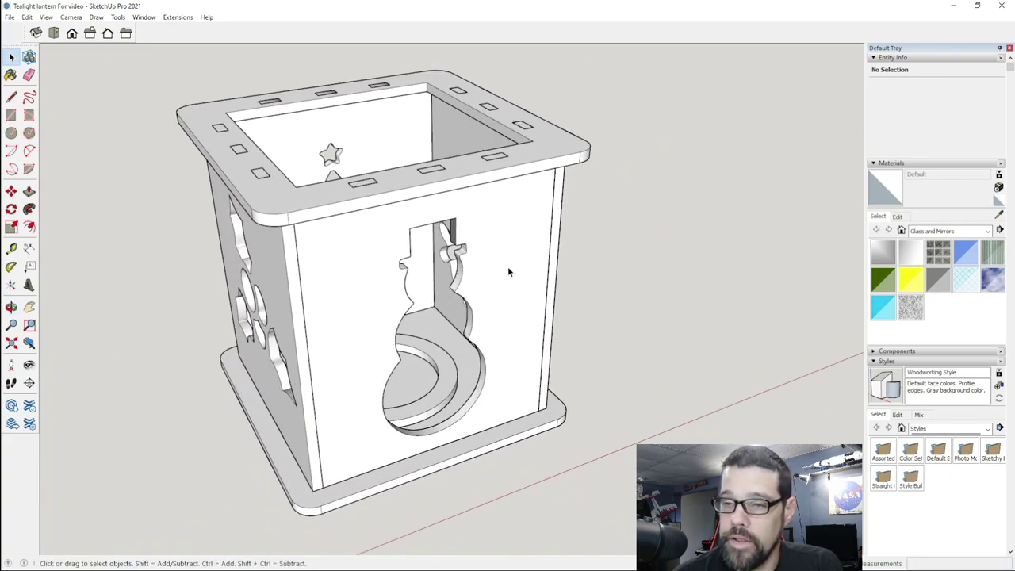
{"action": "scroll", "coordinate": [504, 270], "scroll_direction": "down", "scroll_amount": 2}
{"action": "scroll", "coordinate": [270, 139], "scroll_direction": "down", "scroll_amount": 2}
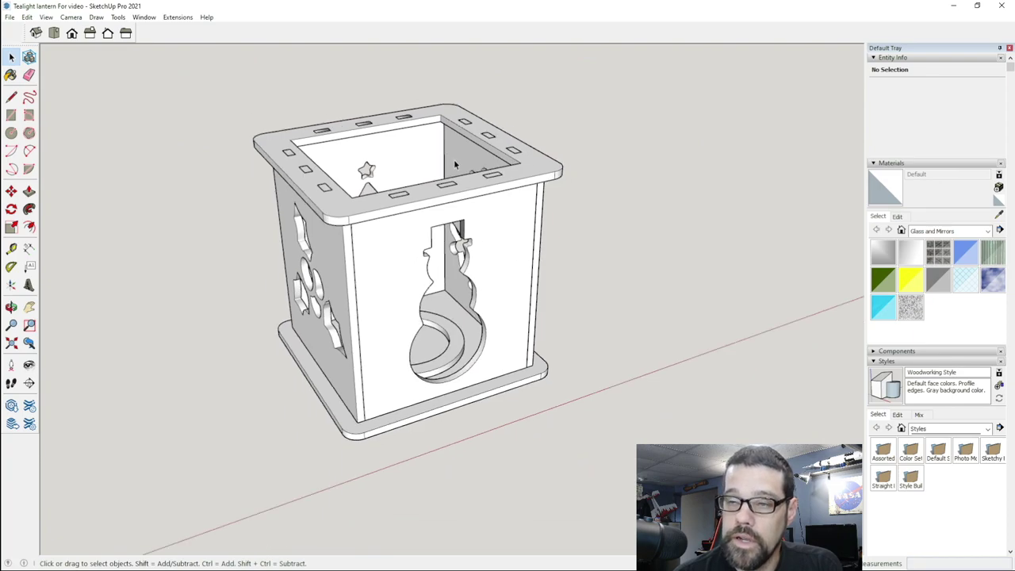
{"action": "left_click", "coordinate": [54, 33]}
{"action": "scroll", "coordinate": [579, 166], "scroll_direction": "down", "scroll_amount": 4}
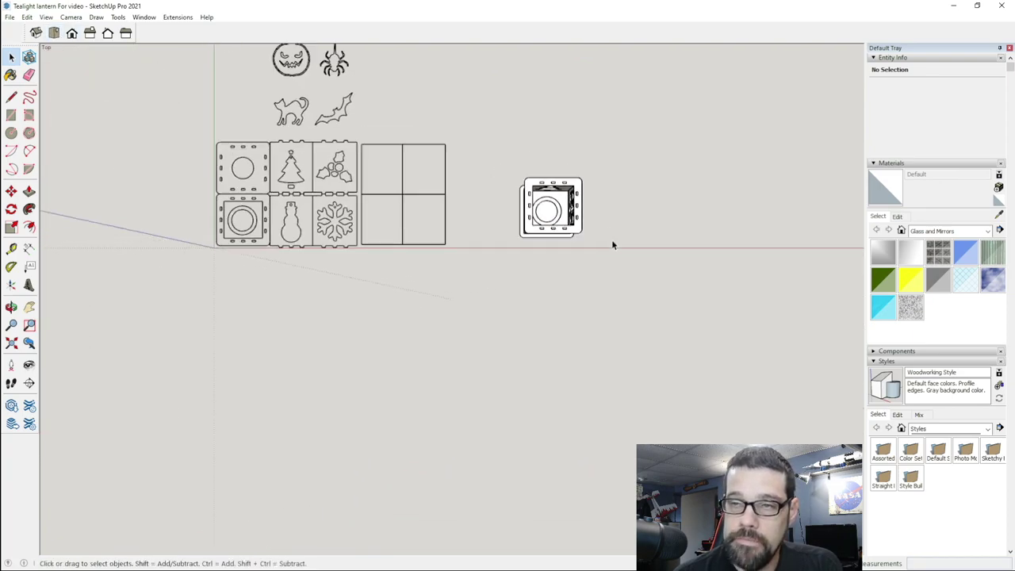
{"action": "scroll", "coordinate": [364, 79], "scroll_direction": "up", "scroll_amount": 6}
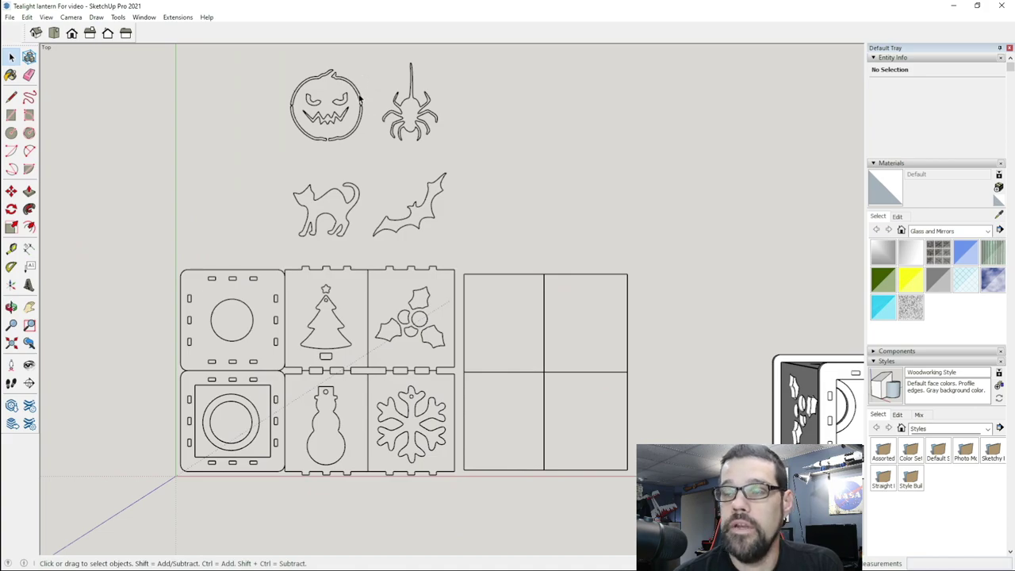
{"action": "scroll", "coordinate": [325, 109], "scroll_direction": "up", "scroll_amount": 3}
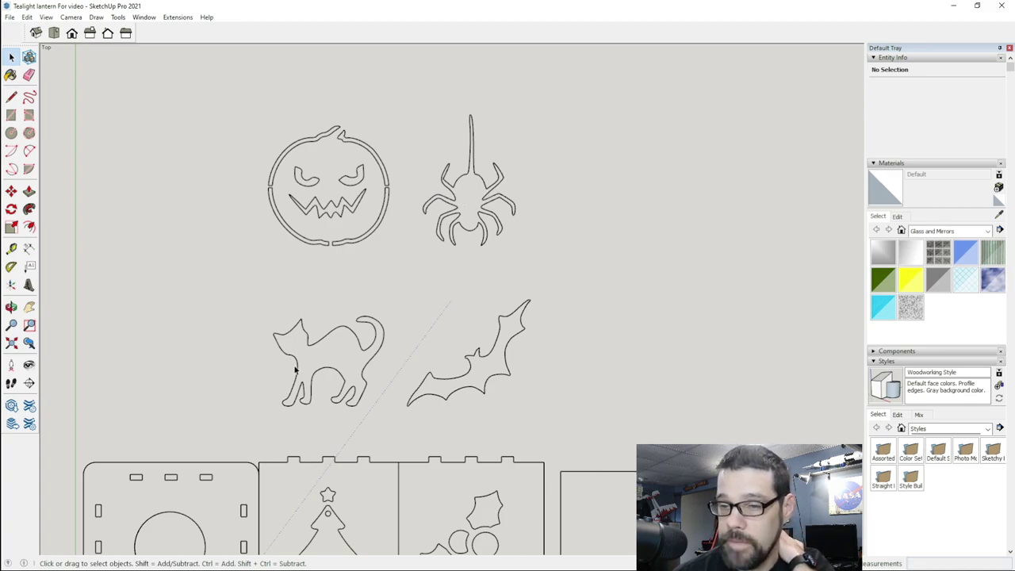
{"action": "scroll", "coordinate": [542, 166], "scroll_direction": "down", "scroll_amount": 2}
{"action": "scroll", "coordinate": [424, 95], "scroll_direction": "down", "scroll_amount": 1}
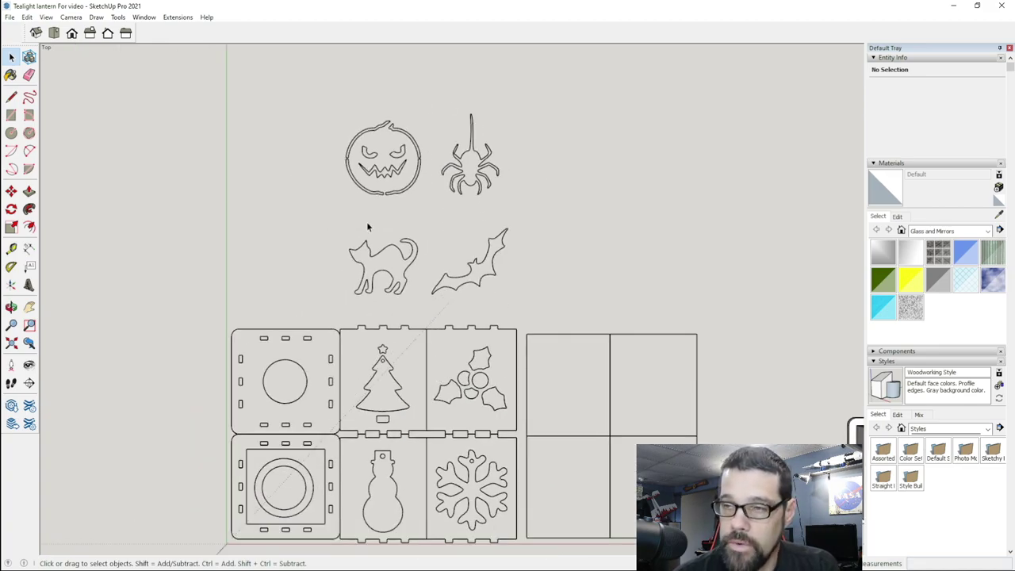
{"action": "scroll", "coordinate": [386, 283], "scroll_direction": "down", "scroll_amount": 1}
{"action": "scroll", "coordinate": [480, 394], "scroll_direction": "up", "scroll_amount": 3}
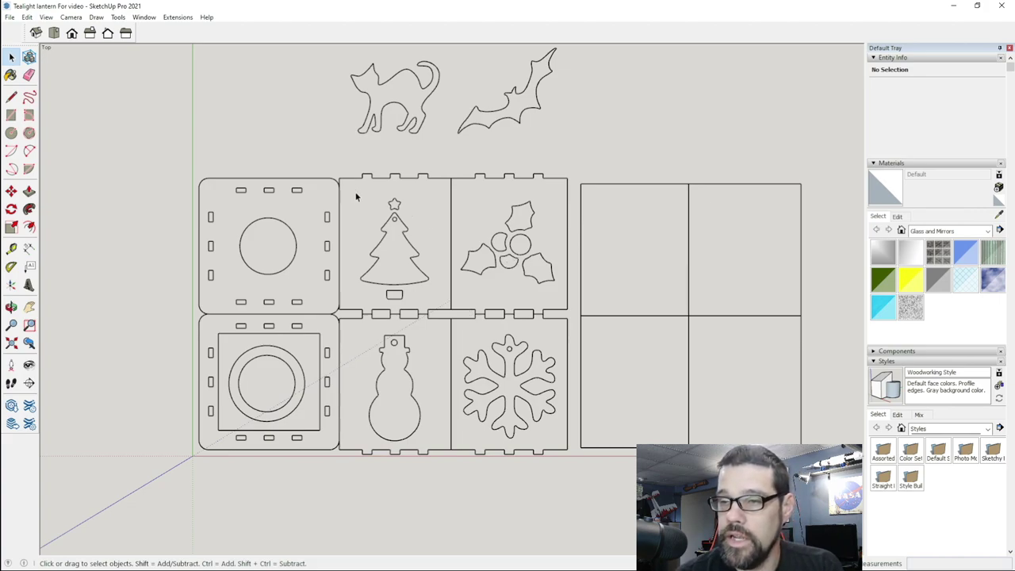
{"action": "left_click_drag", "start_coordinate": [356, 196], "coordinate": [446, 309]}
- Move the selected Christmas tree cutout out of its panel to the top left
{"action": "key", "text": "m"}
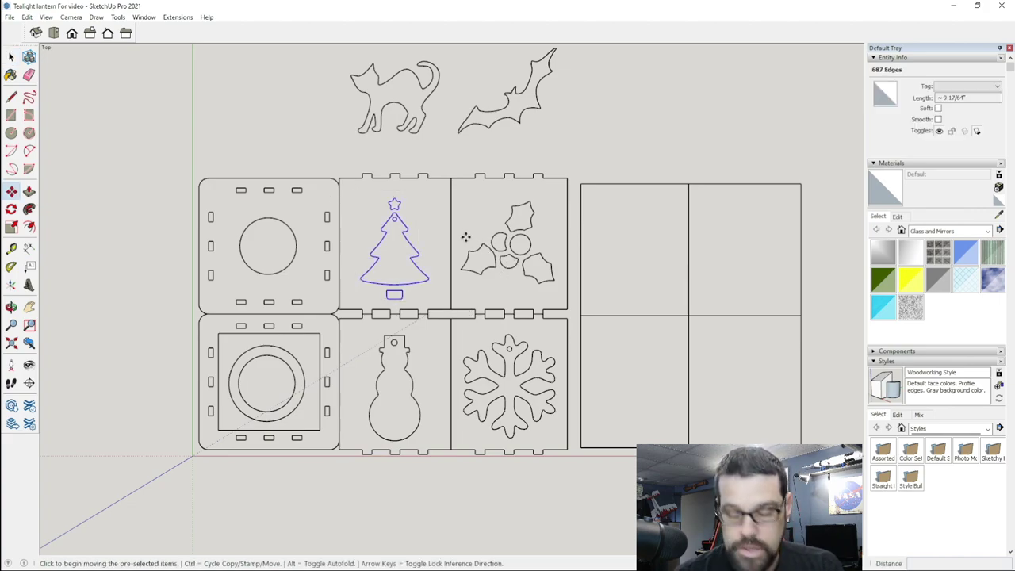
{"action": "left_click", "coordinate": [413, 238]}
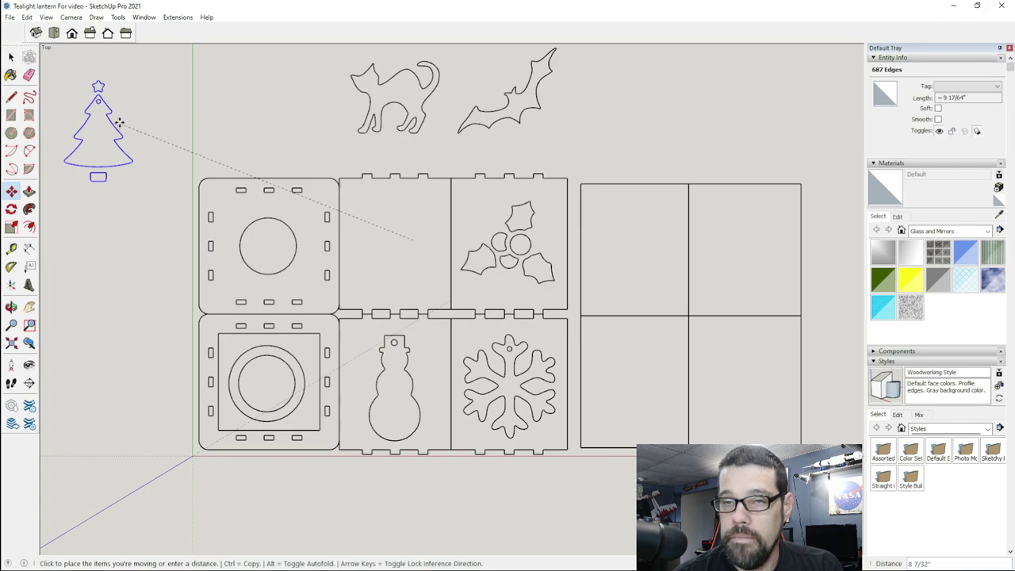
{"action": "left_click", "coordinate": [119, 123]}
{"action": "key", "text": "space"}
- Select the cat cutout and move it into the empty side panel
{"action": "left_click_drag", "start_coordinate": [346, 56], "coordinate": [443, 150]}
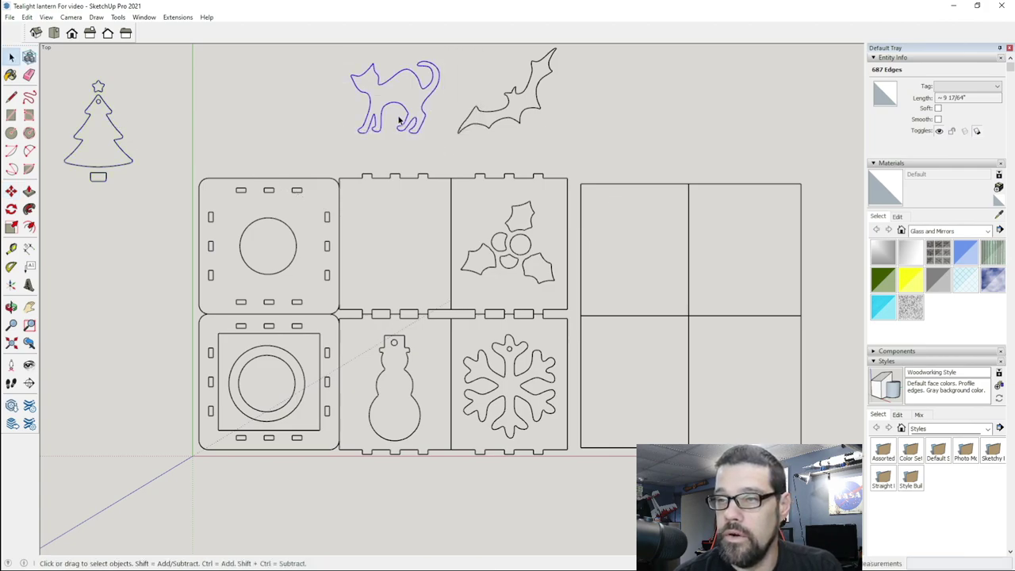
{"action": "key", "text": "m"}
{"action": "left_click", "coordinate": [398, 93]}
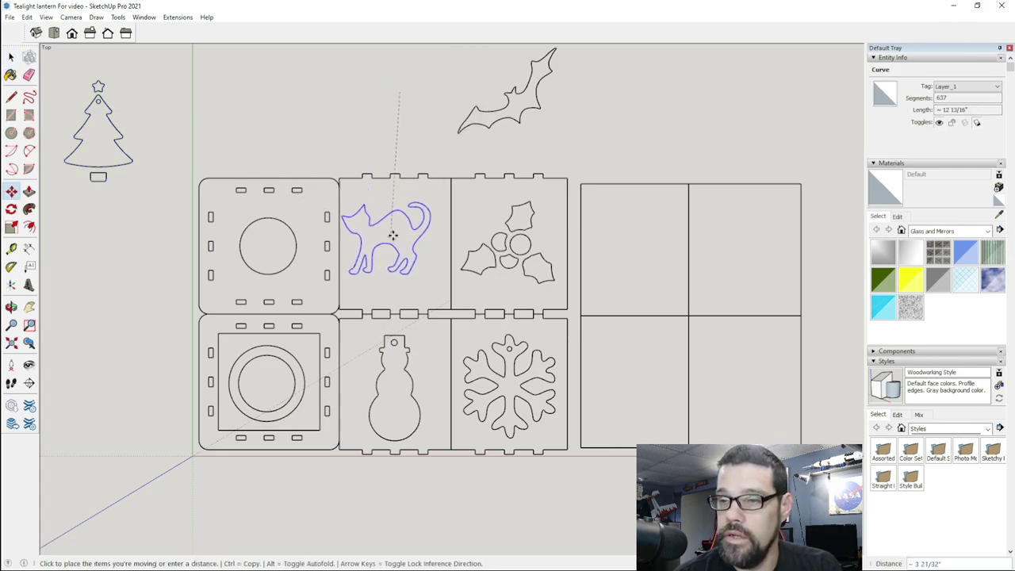
{"action": "left_click", "coordinate": [400, 243]}
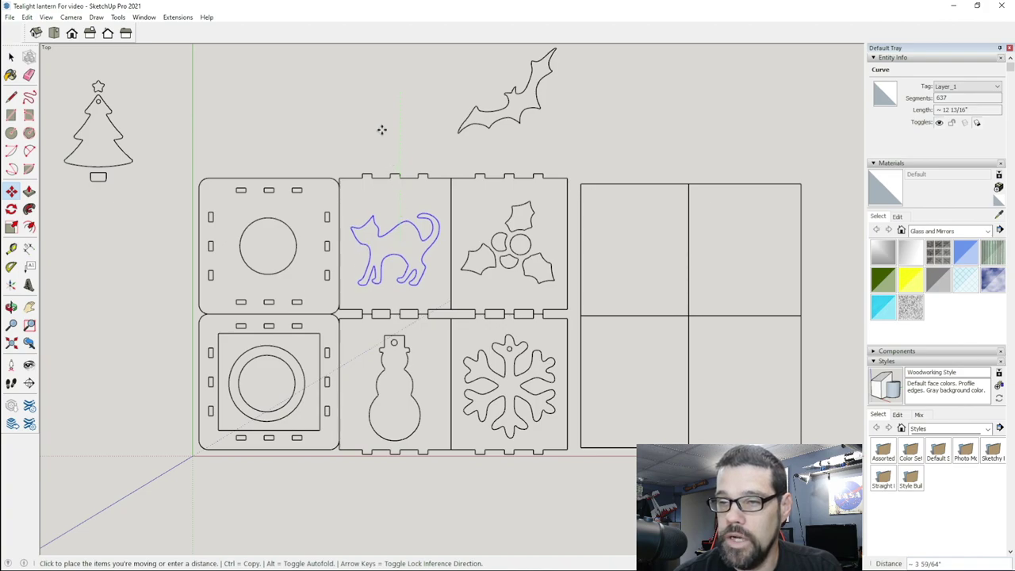
{"action": "key", "text": "space"}
{"action": "left_click", "coordinate": [374, 244]}
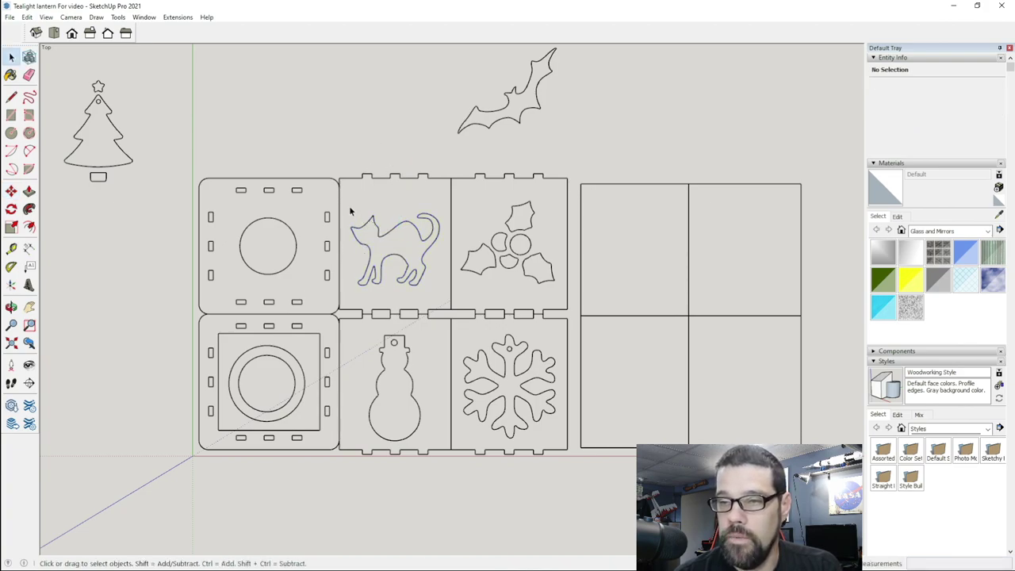
- Move the cat cutout back out of the panel to sit beside the bat
{"action": "left_click_drag", "start_coordinate": [350, 210], "coordinate": [448, 301]}
{"action": "key", "text": "m"}
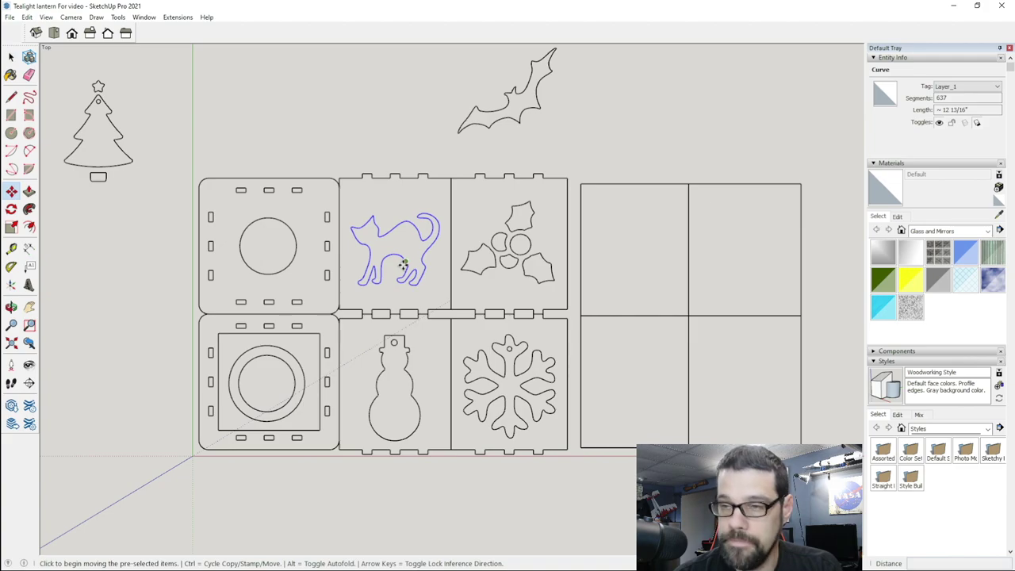
{"action": "left_click", "coordinate": [403, 264]}
{"action": "left_click", "coordinate": [401, 105]}
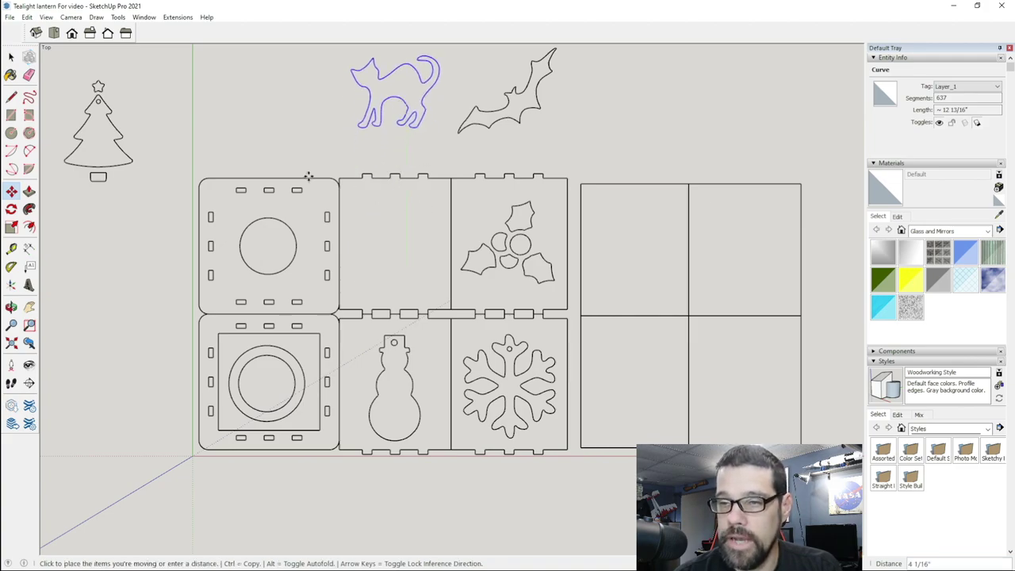
{"action": "key", "text": "space"}
{"action": "scroll", "coordinate": [357, 254], "scroll_direction": "up", "scroll_amount": 2}
{"action": "scroll", "coordinate": [247, 188], "scroll_direction": "down", "scroll_amount": 2}
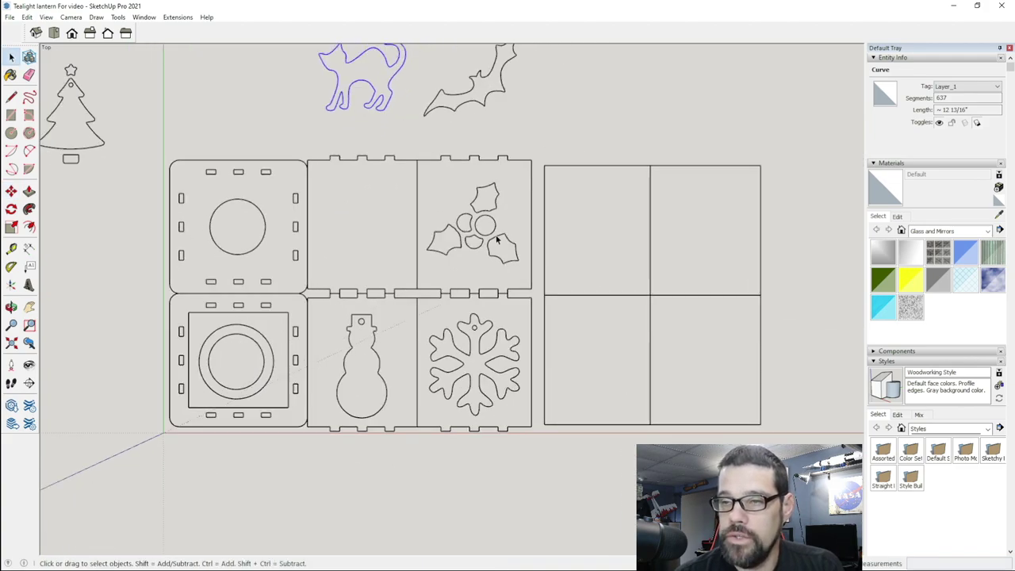
{"action": "scroll", "coordinate": [414, 220], "scroll_direction": "up", "scroll_amount": 2}
{"action": "scroll", "coordinate": [378, 166], "scroll_direction": "down", "scroll_amount": 1}
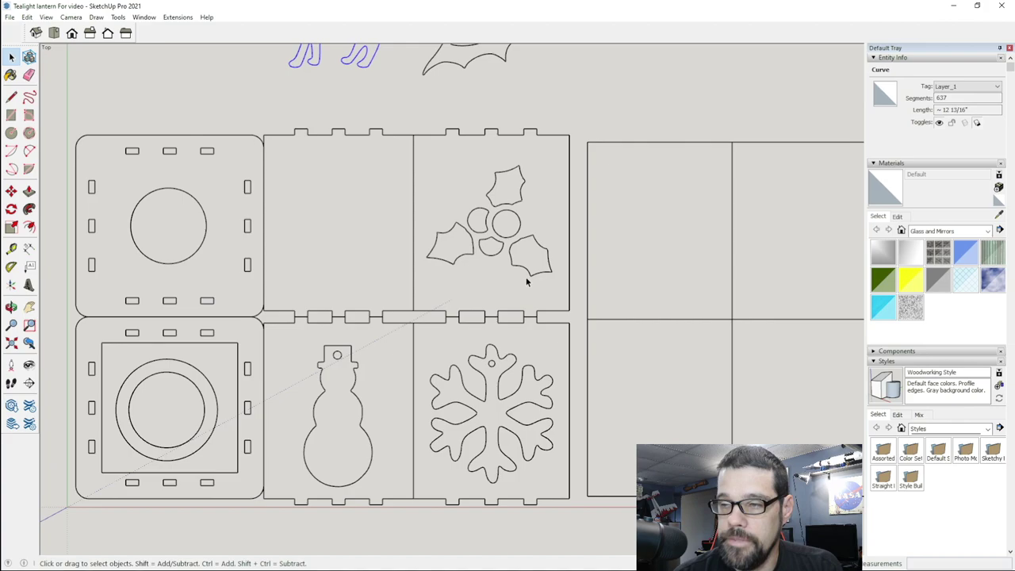
{"action": "scroll", "coordinate": [437, 274], "scroll_direction": "up", "scroll_amount": 2}
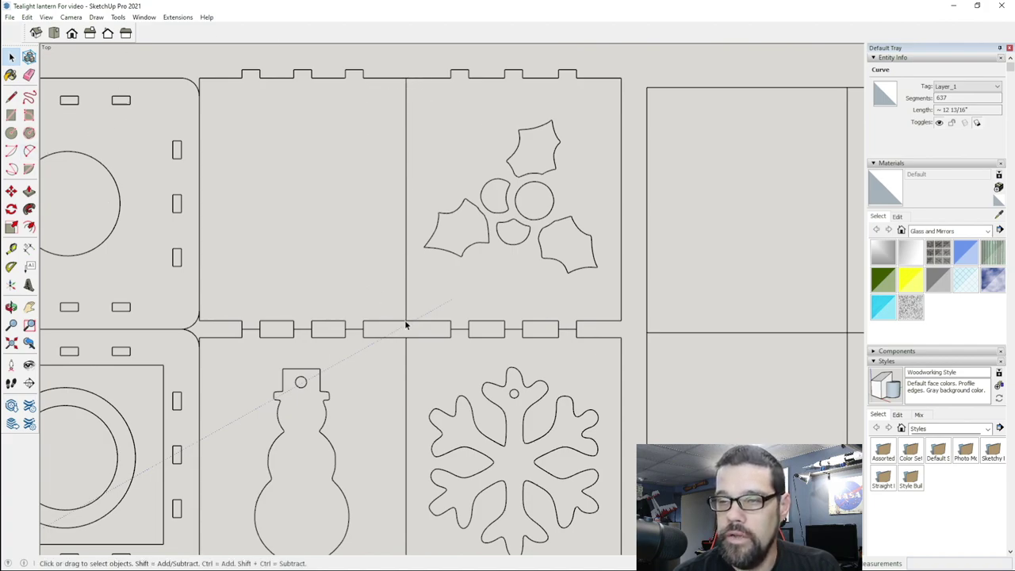
{"action": "scroll", "coordinate": [405, 218], "scroll_direction": "down", "scroll_amount": 1}
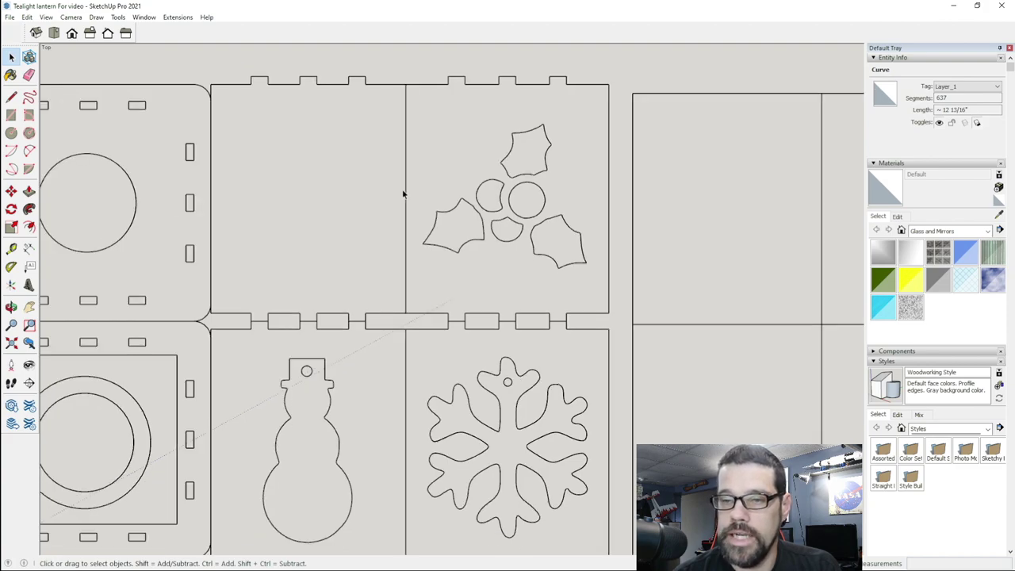
{"action": "scroll", "coordinate": [412, 158], "scroll_direction": "down", "scroll_amount": 1}
{"action": "scroll", "coordinate": [435, 135], "scroll_direction": "down", "scroll_amount": 1}
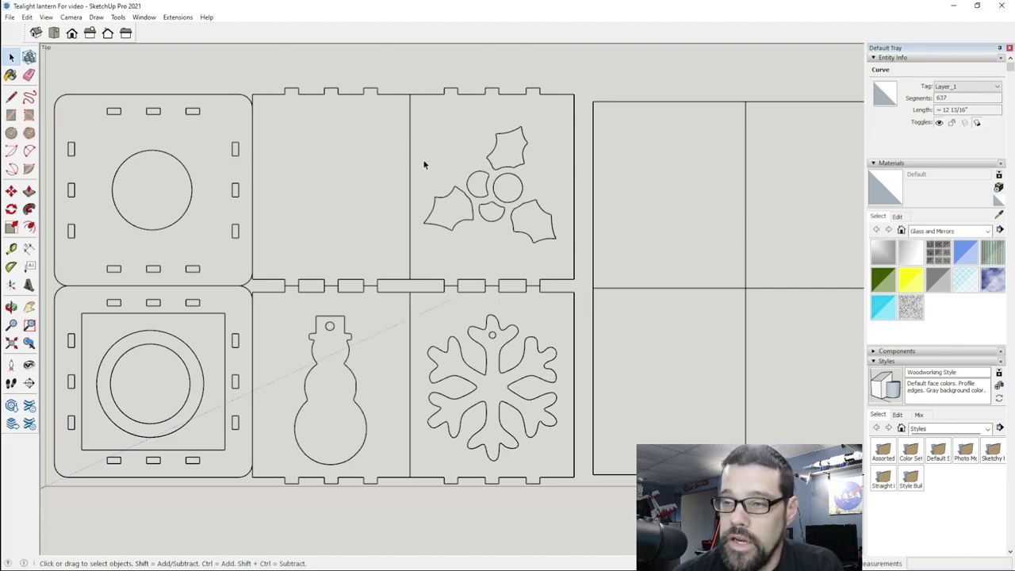
{"action": "scroll", "coordinate": [310, 233], "scroll_direction": "down", "scroll_amount": 2}
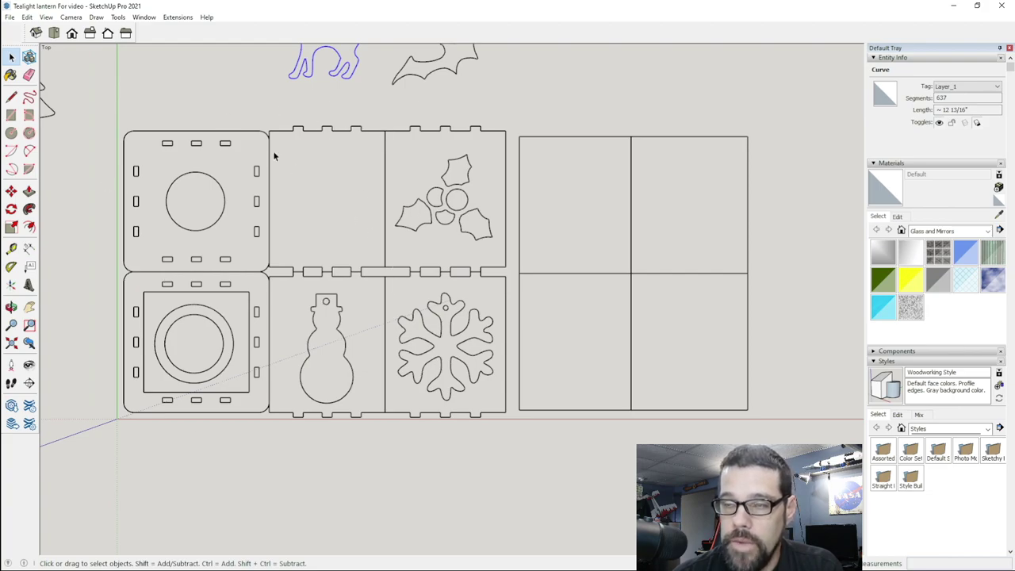
{"action": "left_click", "coordinate": [314, 116]}
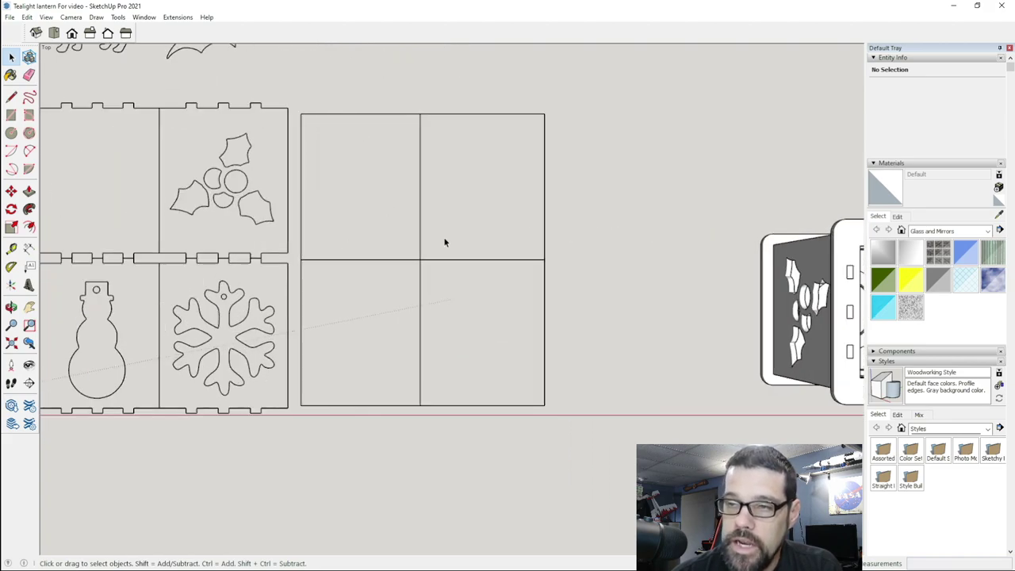
{"action": "scroll", "coordinate": [378, 244], "scroll_direction": "up", "scroll_amount": 1}
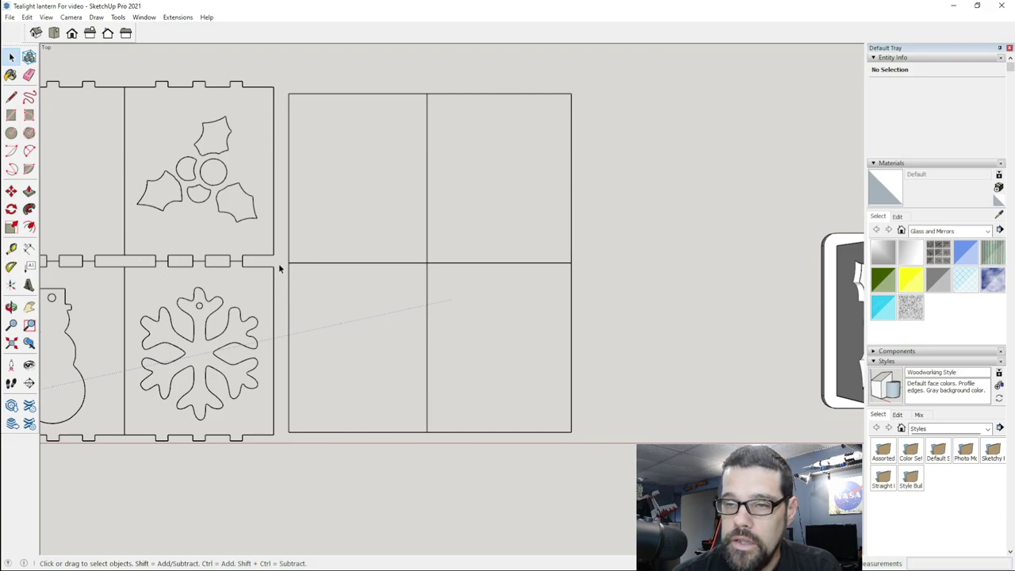
{"action": "scroll", "coordinate": [435, 291], "scroll_direction": "down", "scroll_amount": 3}
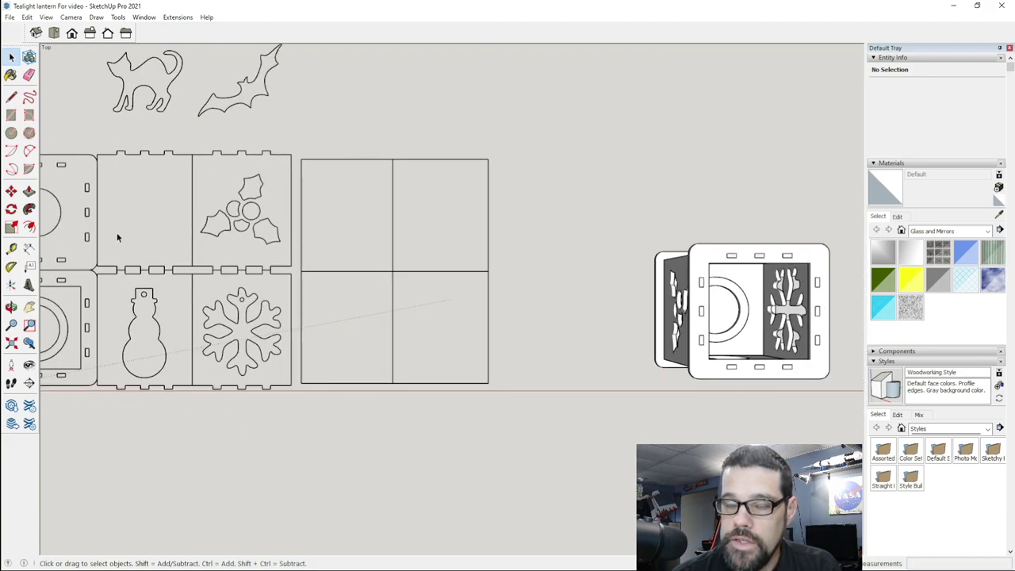
{"action": "scroll", "coordinate": [243, 201], "scroll_direction": "down", "scroll_amount": 2}
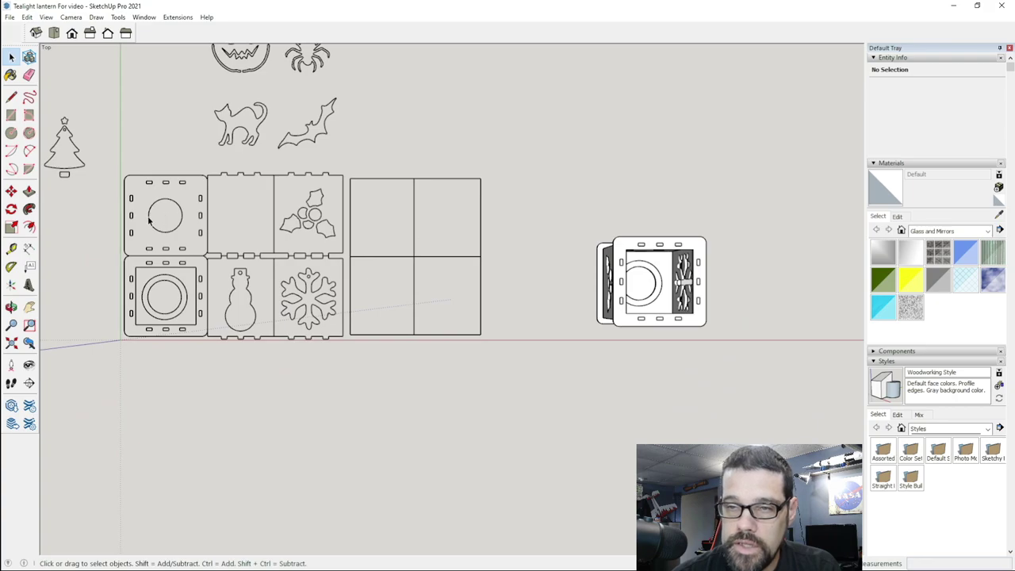
{"action": "scroll", "coordinate": [235, 216], "scroll_direction": "up", "scroll_amount": 3}
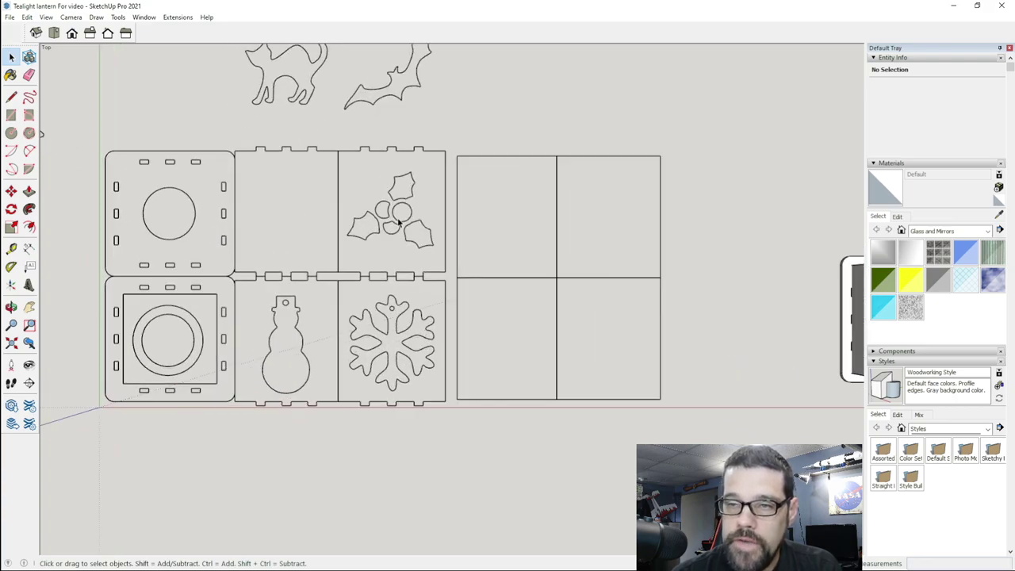